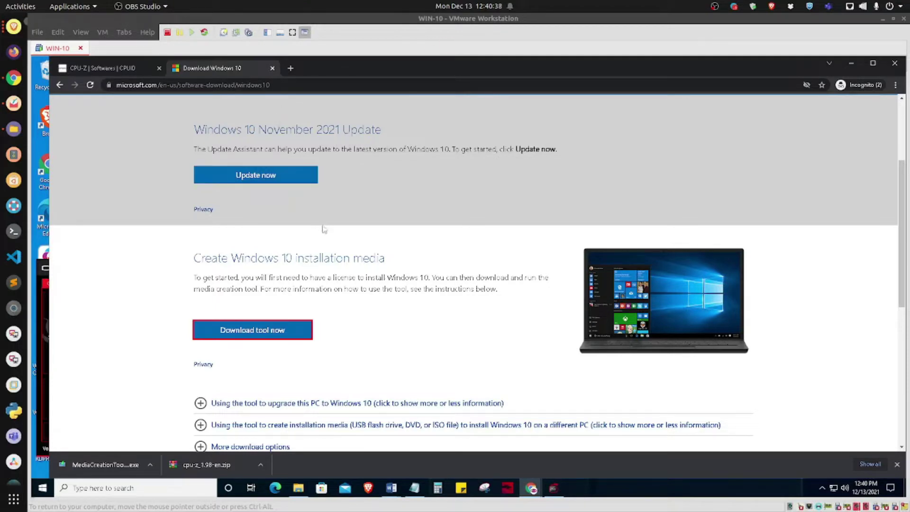
- Check the download page's full address, then run the downloaded MediaCreationTool from Chrome's download bar
double_click(202, 86)
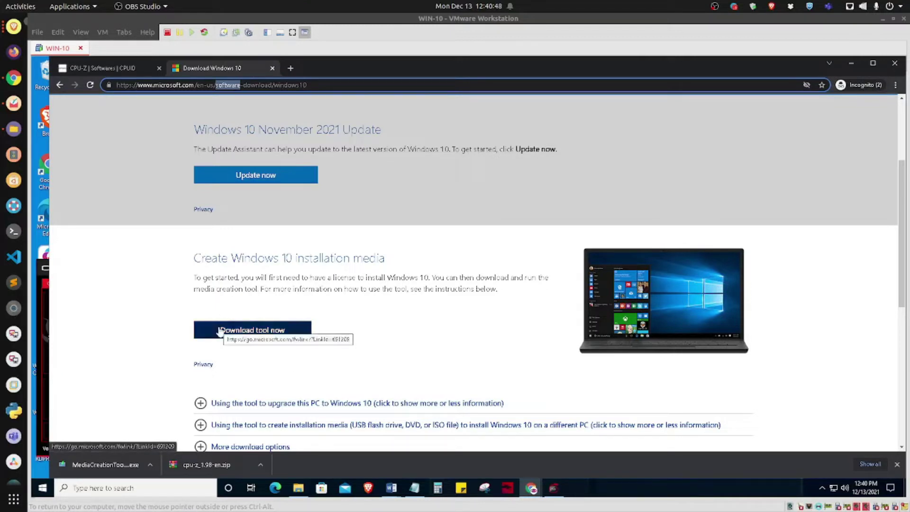
click(175, 87)
triple_click(174, 87)
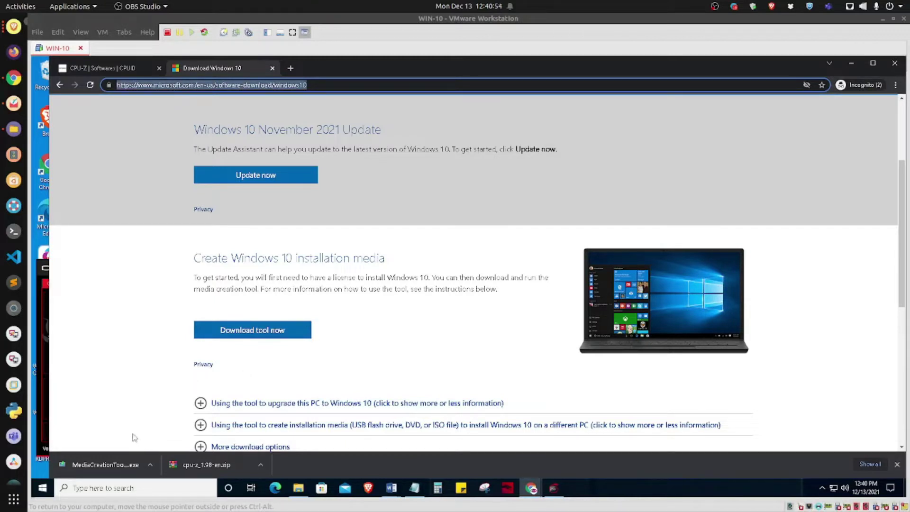
click(118, 466)
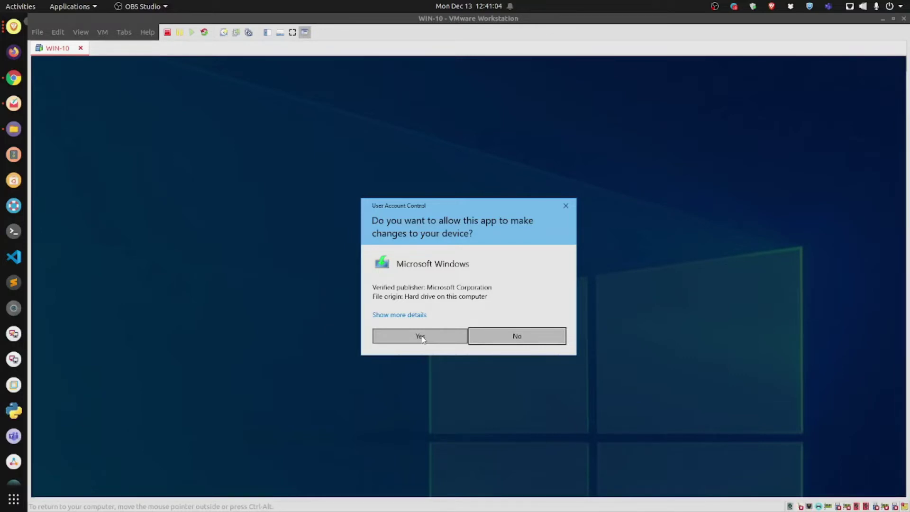
- Allow the Media Creation Tool to make changes in the User Account Control prompt
click(422, 338)
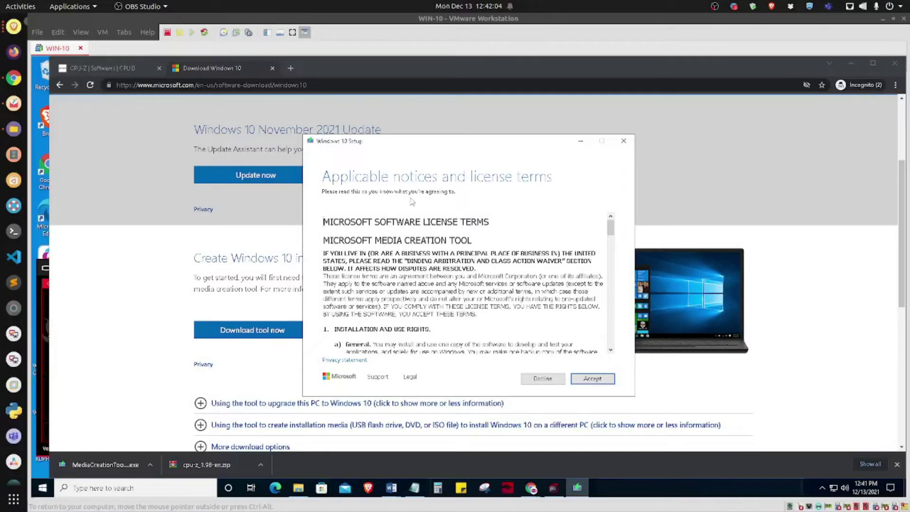
- Accept the Windows 10 license terms
click(601, 380)
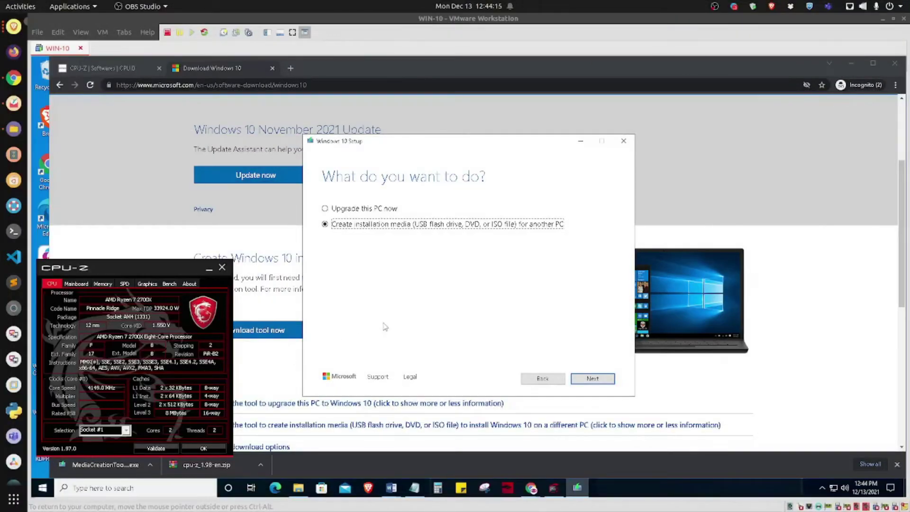
- Bring the Windows 10 Setup wizard back in front of the browser
click(532, 488)
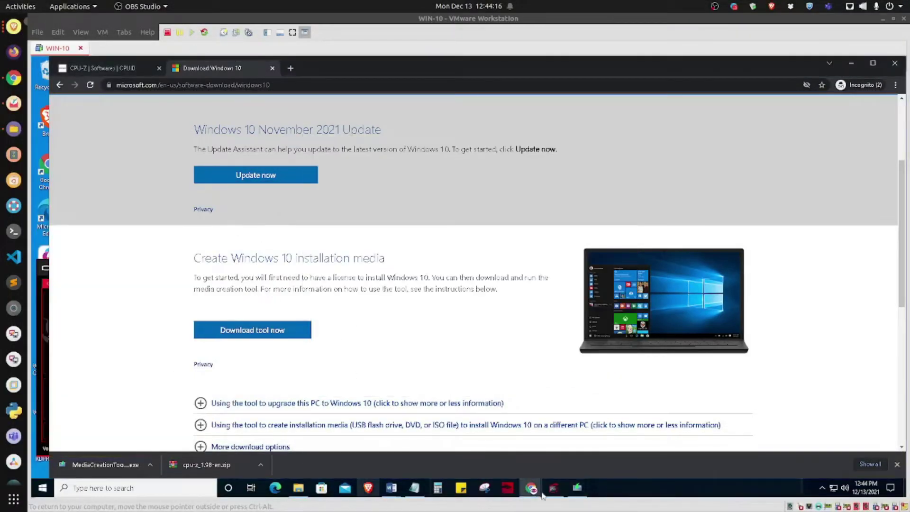
click(578, 487)
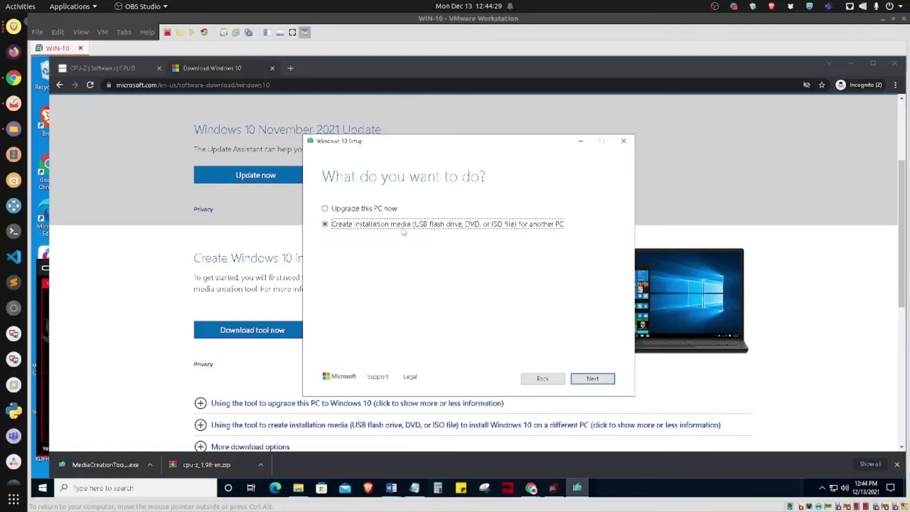
- Keep English (United States), Windows 10 edition and 64-bit (x64) architecture
click(592, 379)
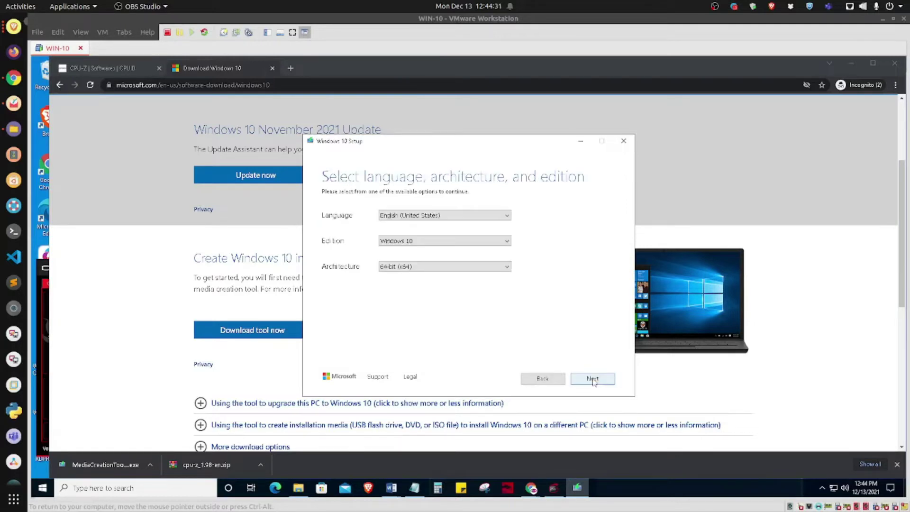
click(393, 243)
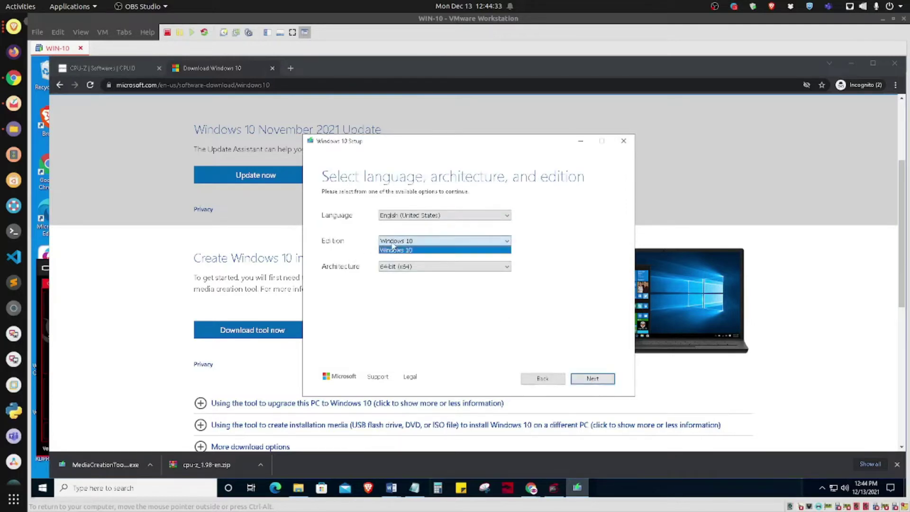
click(438, 300)
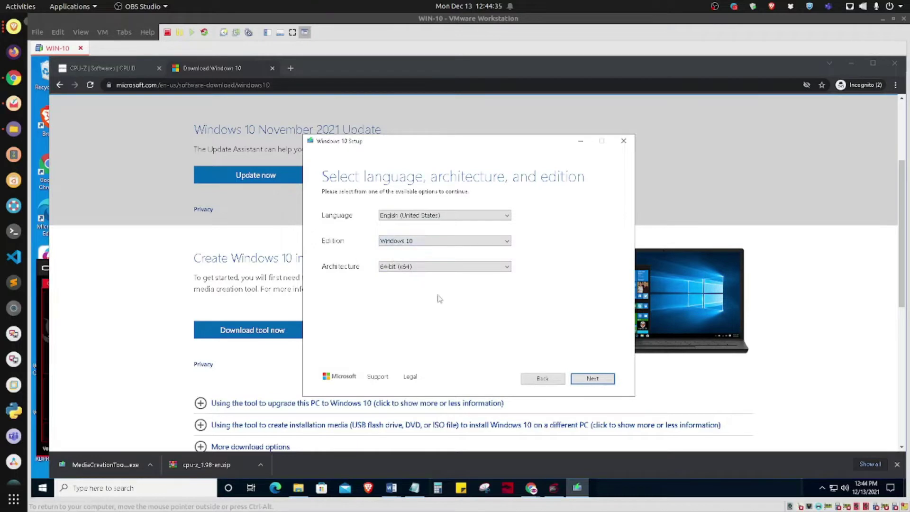
click(429, 272)
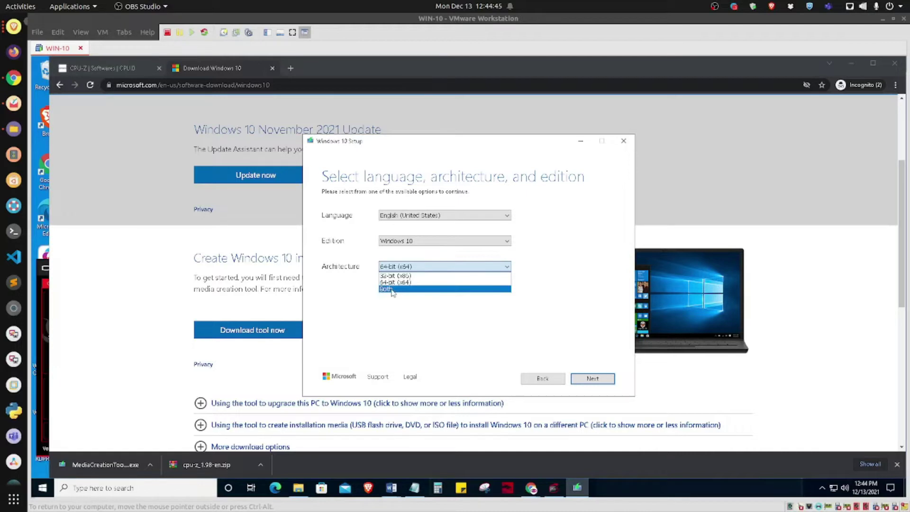
click(387, 282)
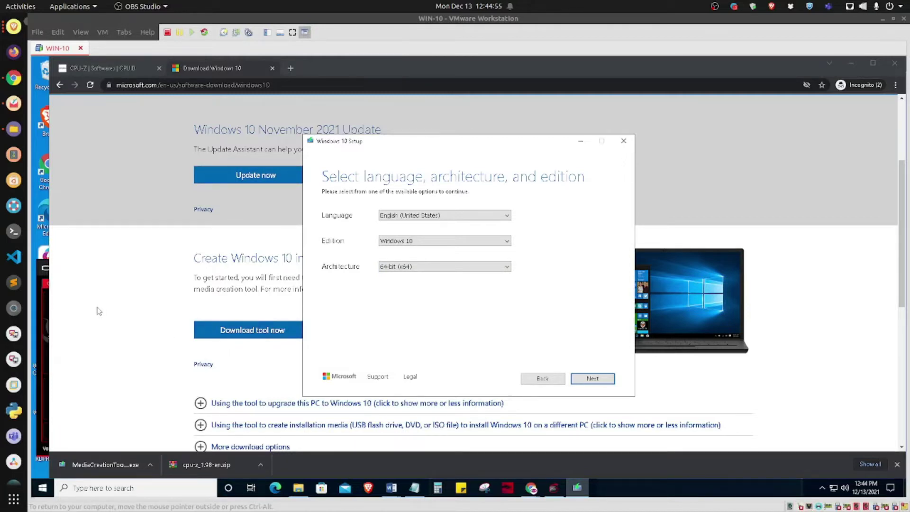
- Bring Chrome's Download Windows 10 page to the front
click(44, 288)
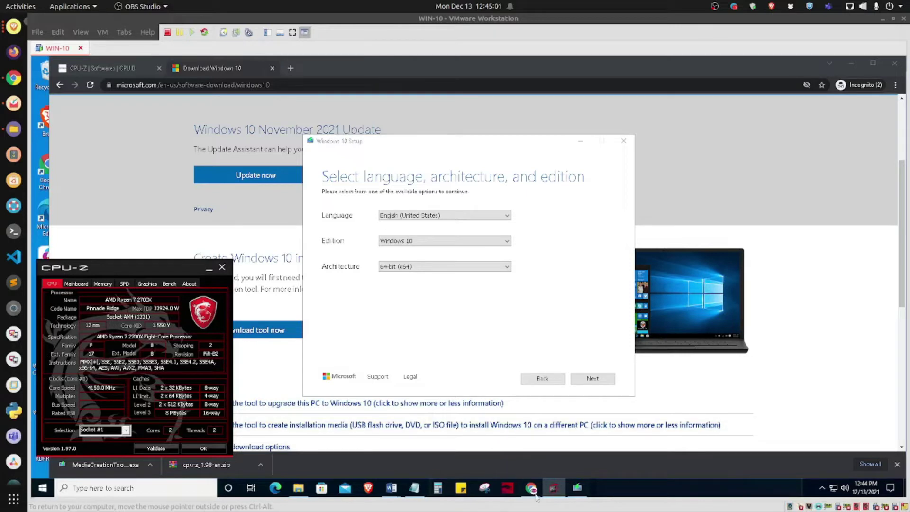
mouse_move(534, 493)
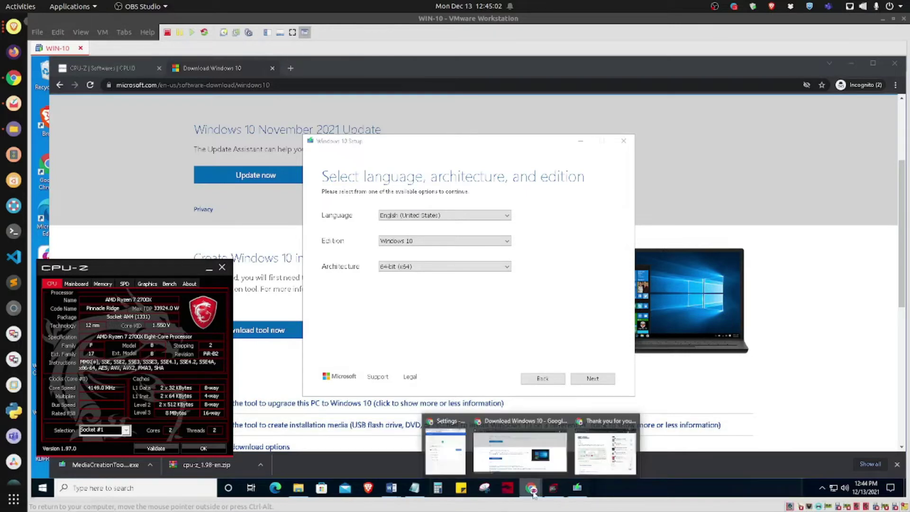
click(504, 454)
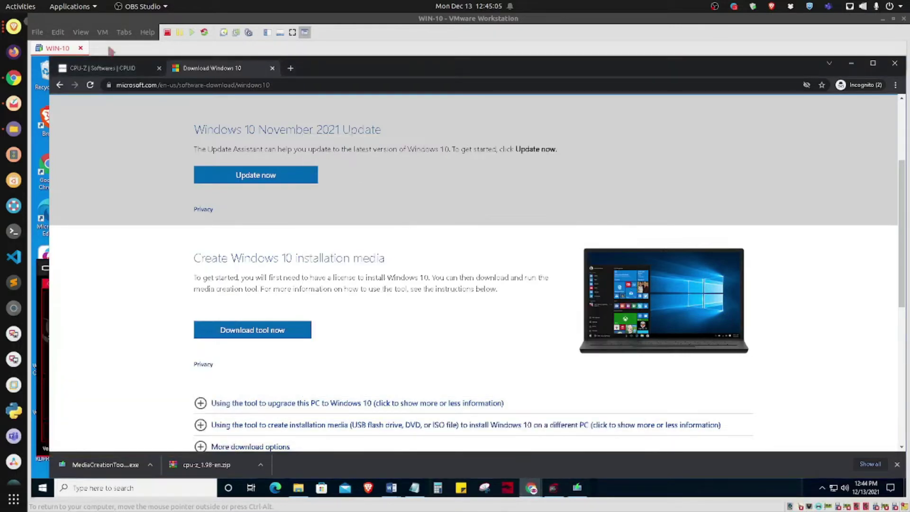
- On the CPU-Z page, download the English ZIP version, then minimize Chrome
click(96, 65)
click(138, 86)
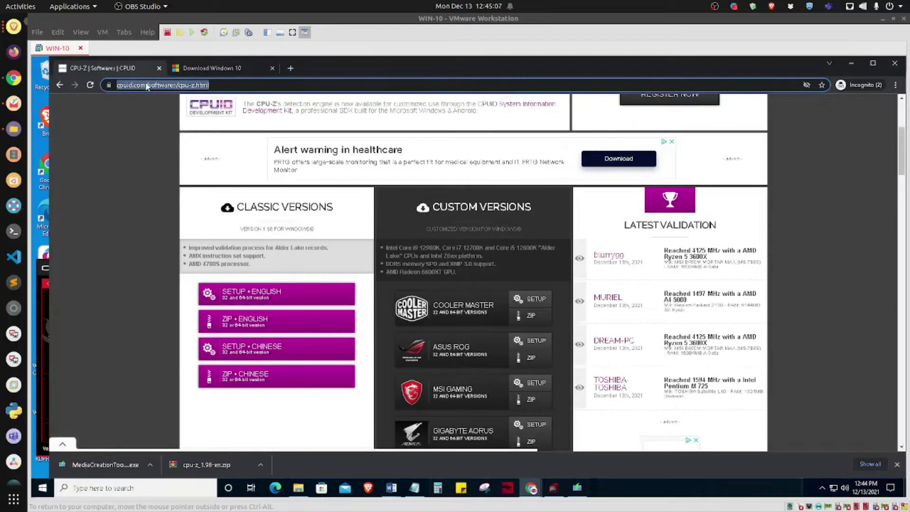
double_click(152, 85)
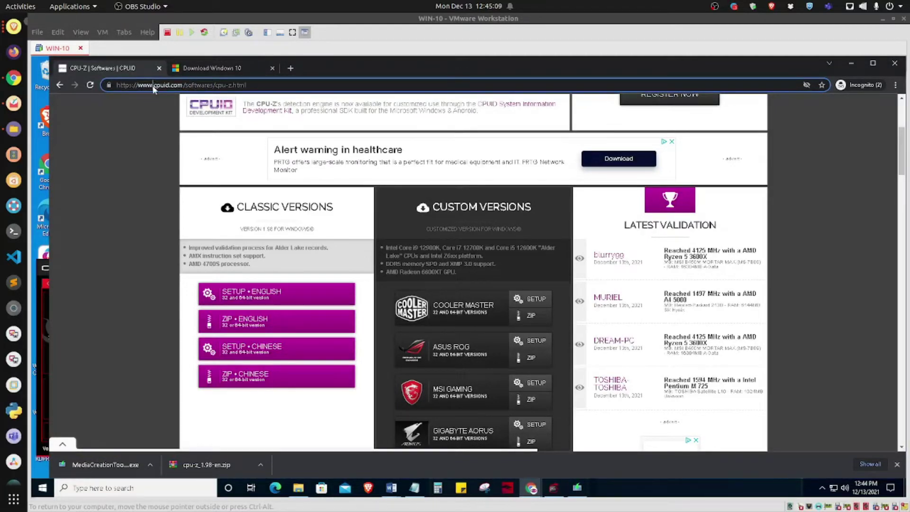
click(154, 86)
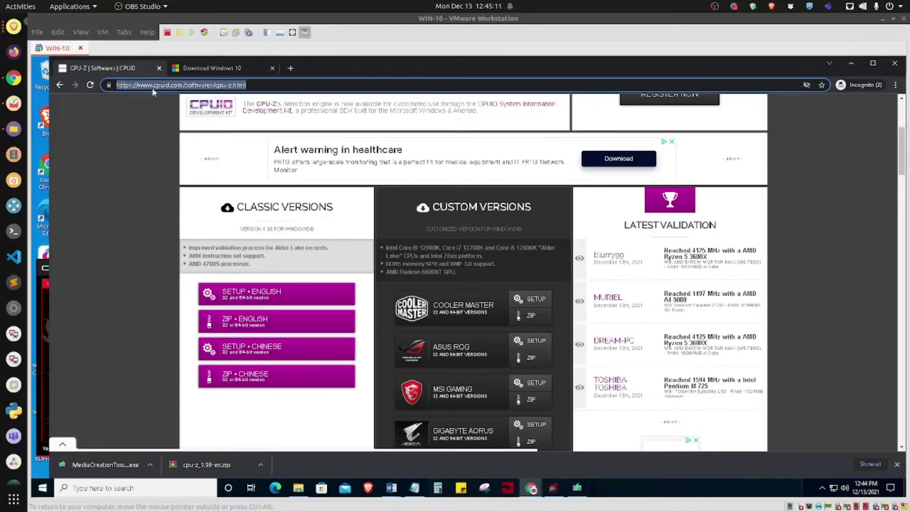
click(252, 326)
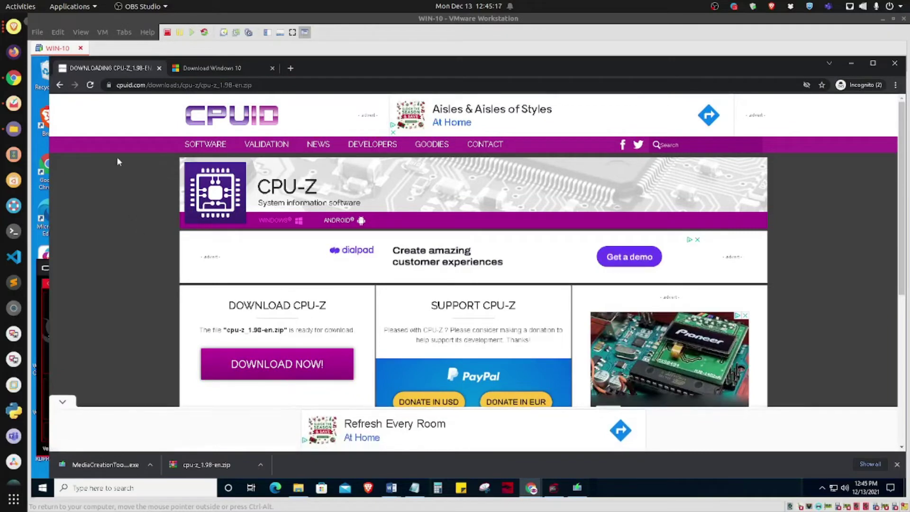
click(851, 63)
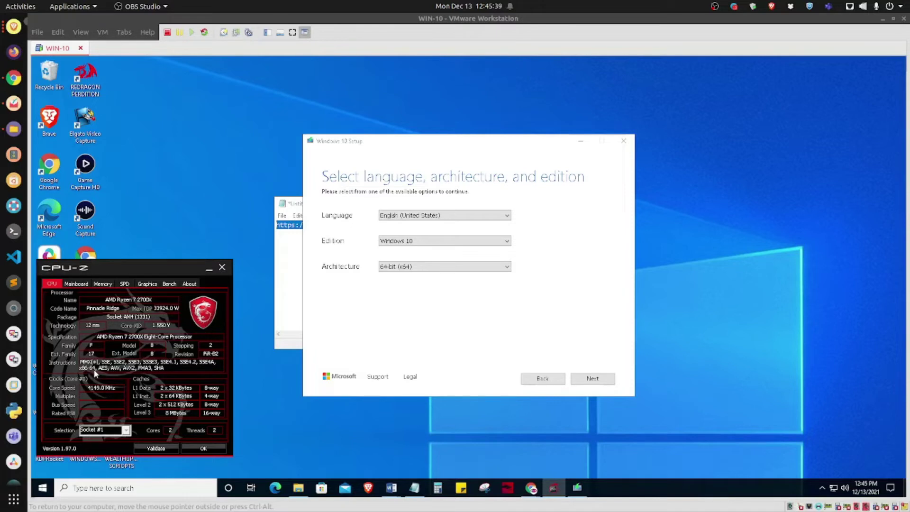
- Confirm 64-bit (x64) architecture and continue to the installation media choice
click(399, 266)
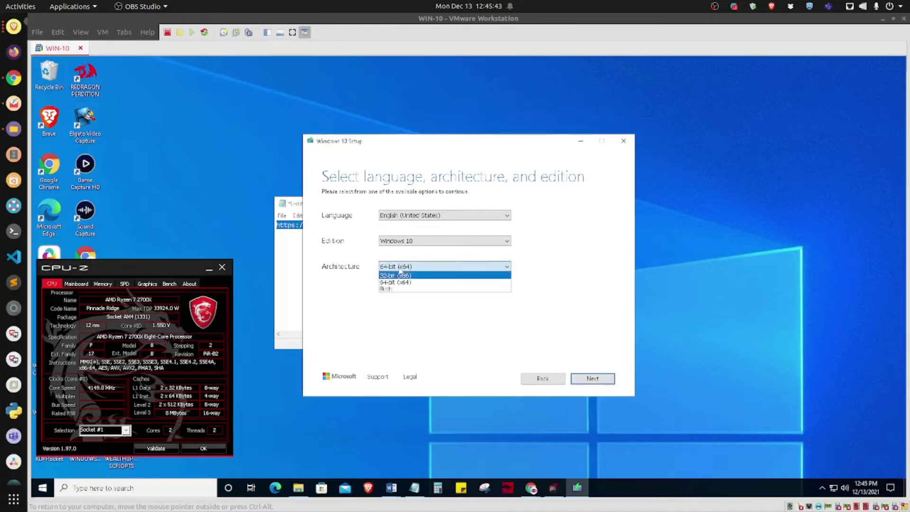
click(400, 273)
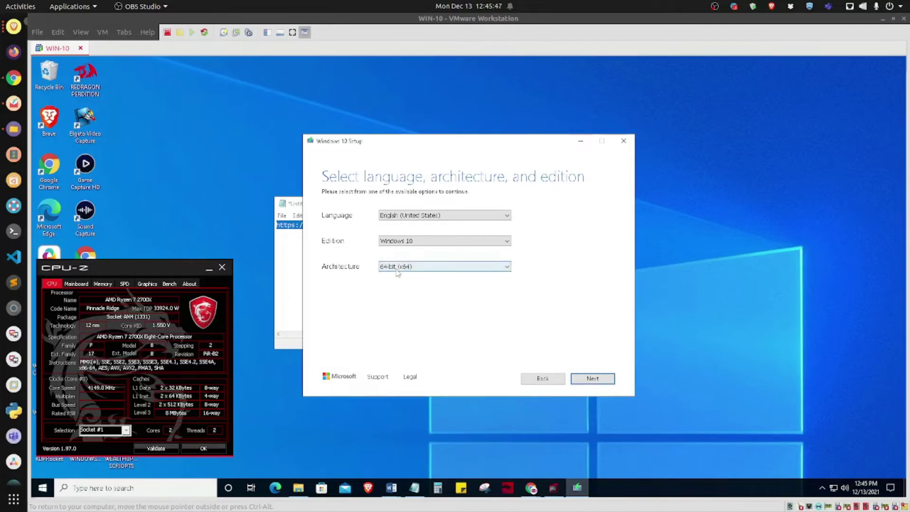
click(604, 381)
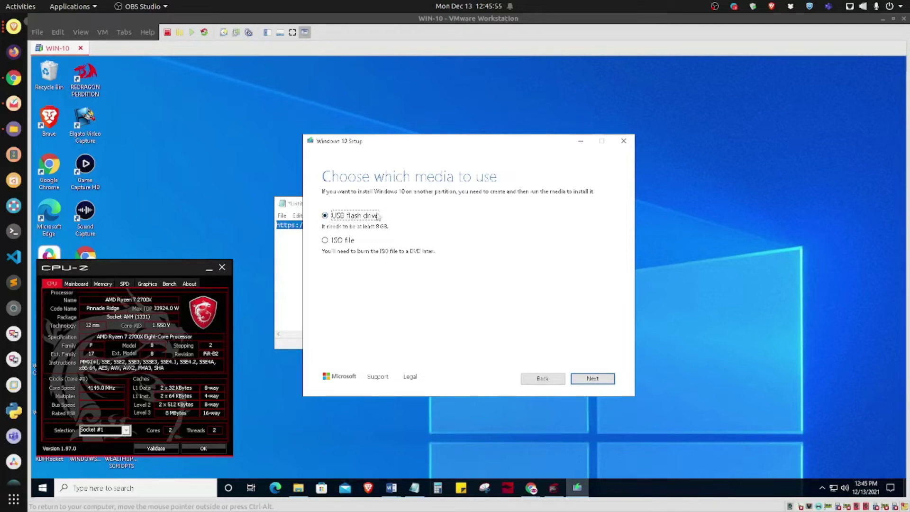
- Continue with USB flash drive and select the G: (ESD-USB) removable drive
click(586, 381)
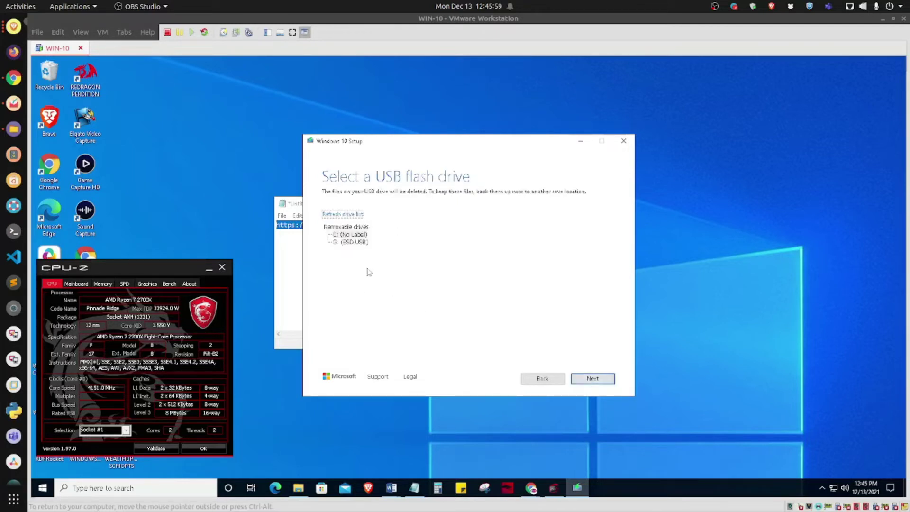
click(352, 242)
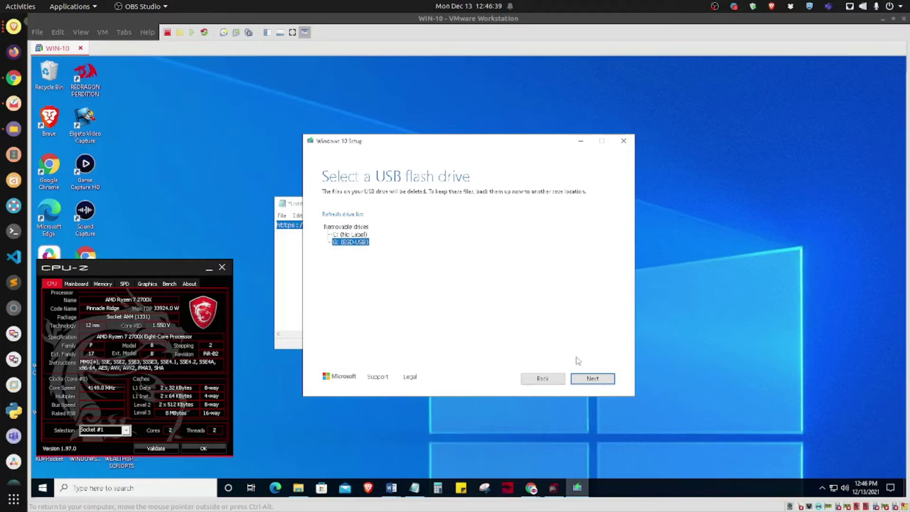
- Start downloading Windows 10 onto the G: (ESD-USB) drive
click(593, 378)
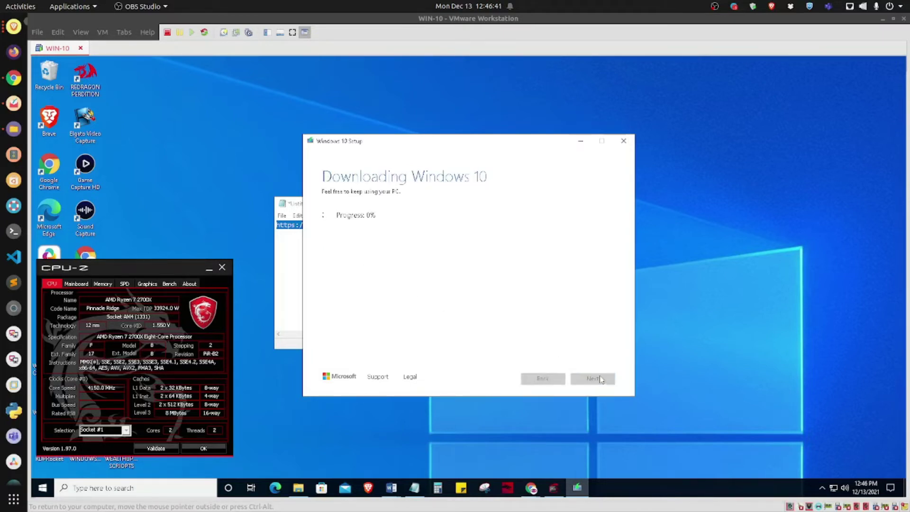
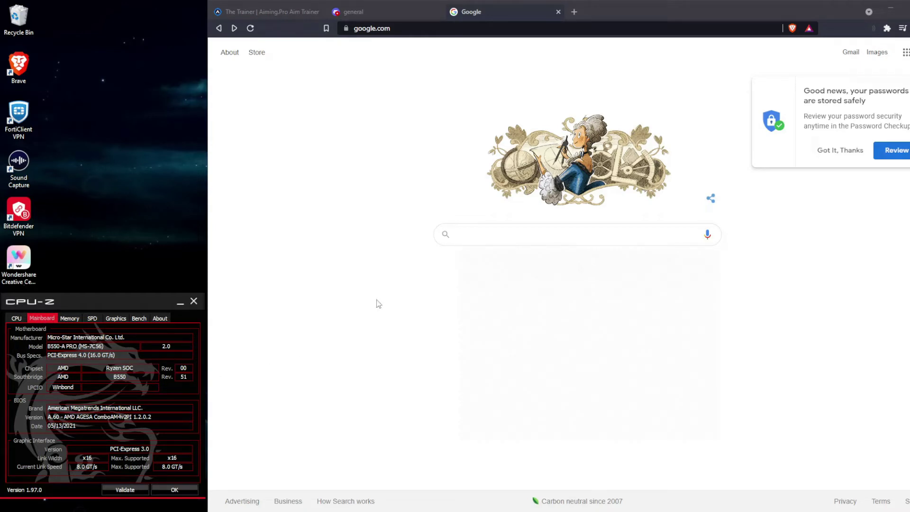
- Search Google in Brave for 'b550-a pro boot menu' by picking the suggestion
click(475, 239)
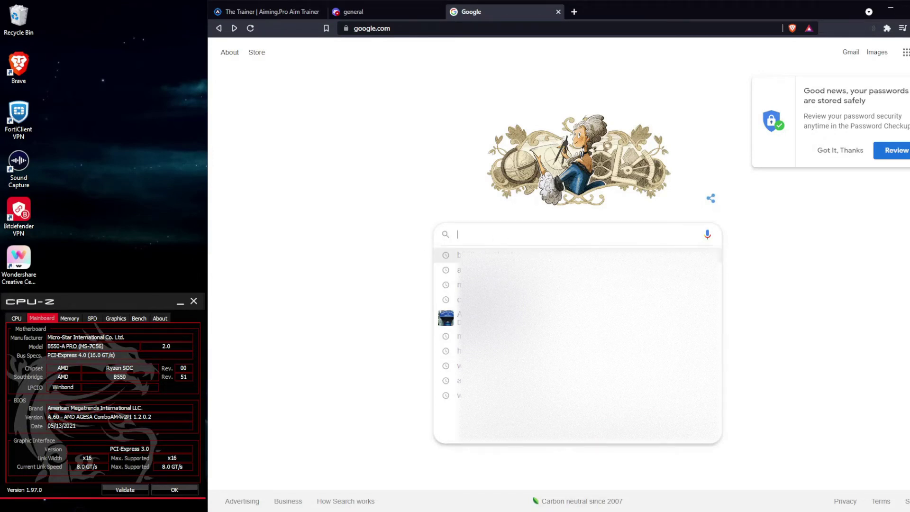
click(456, 257)
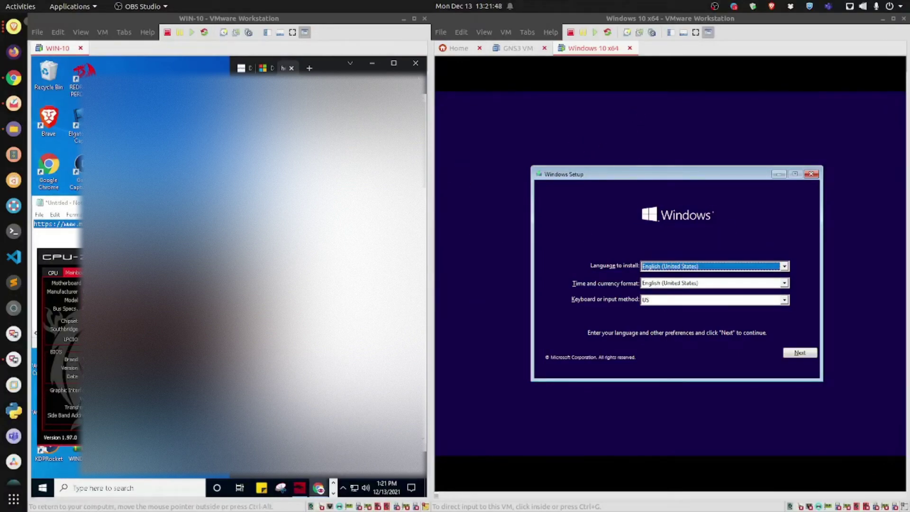
- Hide the WIN-10 window, maximize the Windows 10 x64 VM, and accept English (United States) with the US keyboard
key(super+h)
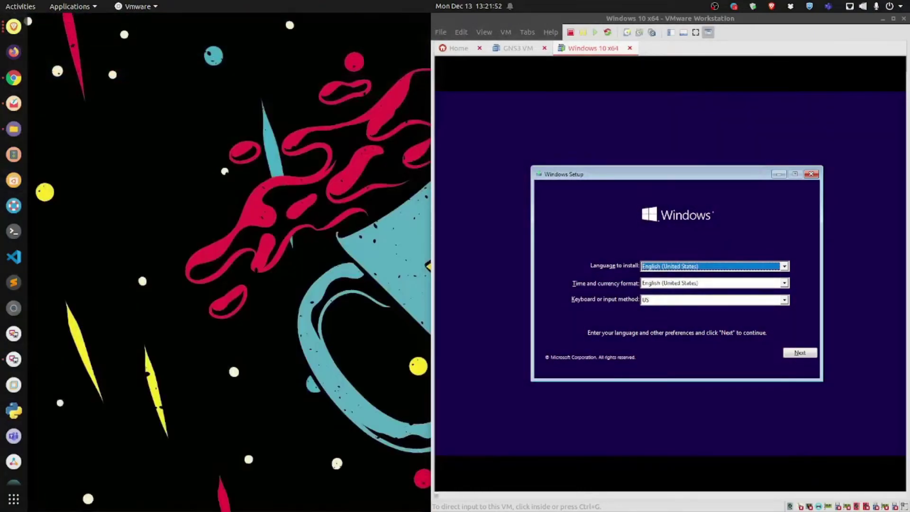
click(894, 19)
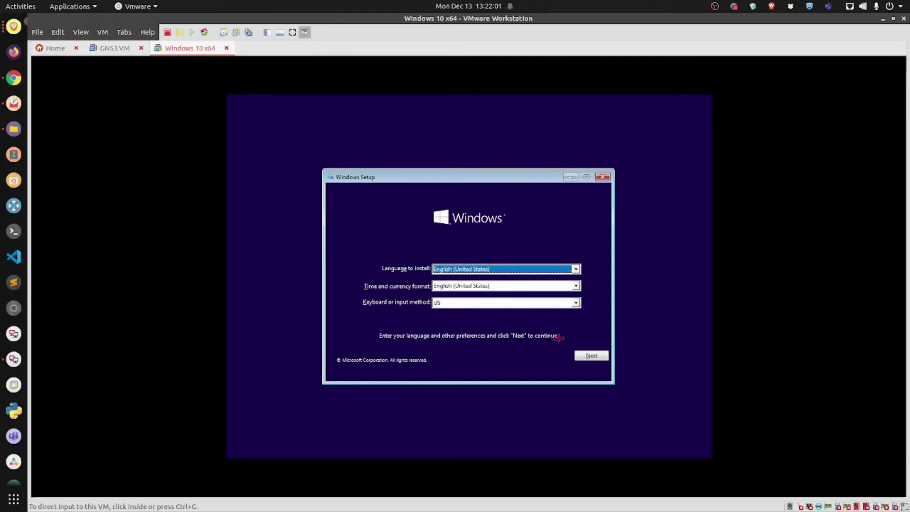
click(592, 356)
click(591, 356)
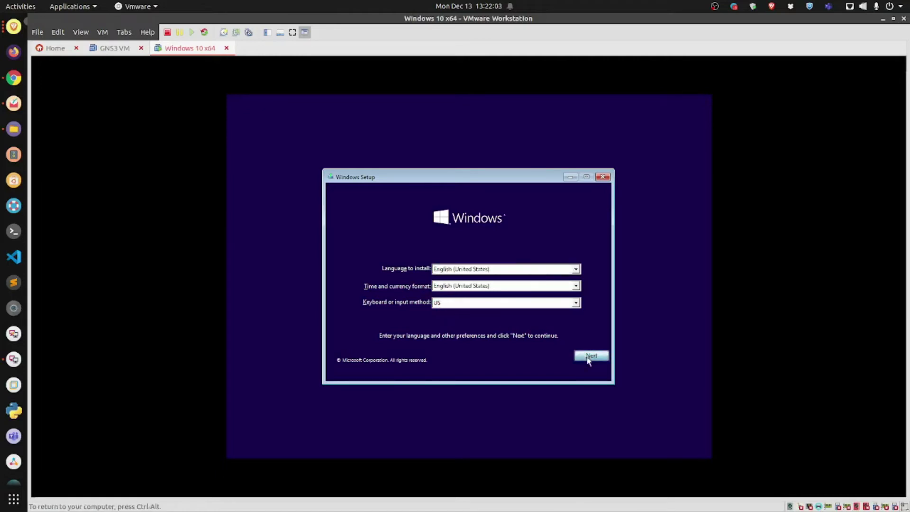
- Start the Windows 10 install with Install now, choosing 'I don't have a product key'
click(461, 280)
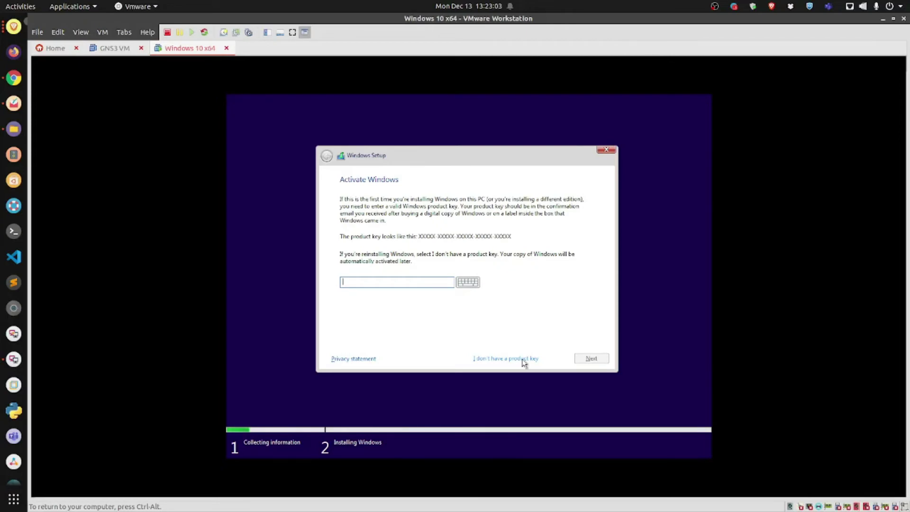
click(522, 360)
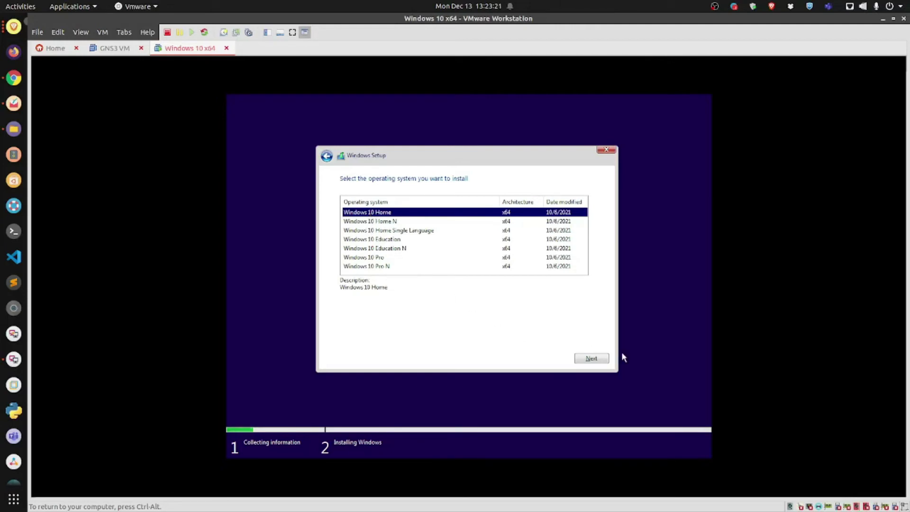
- Pick Windows 10 Home, accept the license terms, and choose Custom: Install Windows only
click(599, 360)
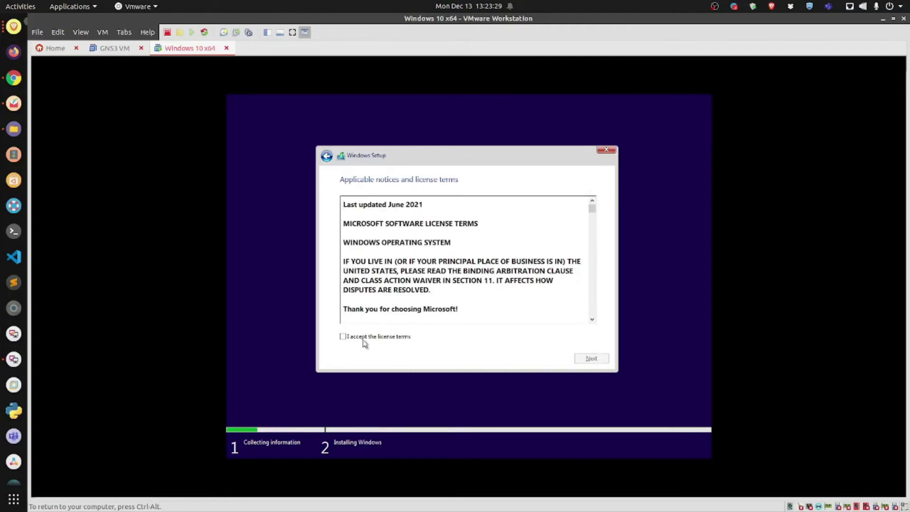
click(344, 337)
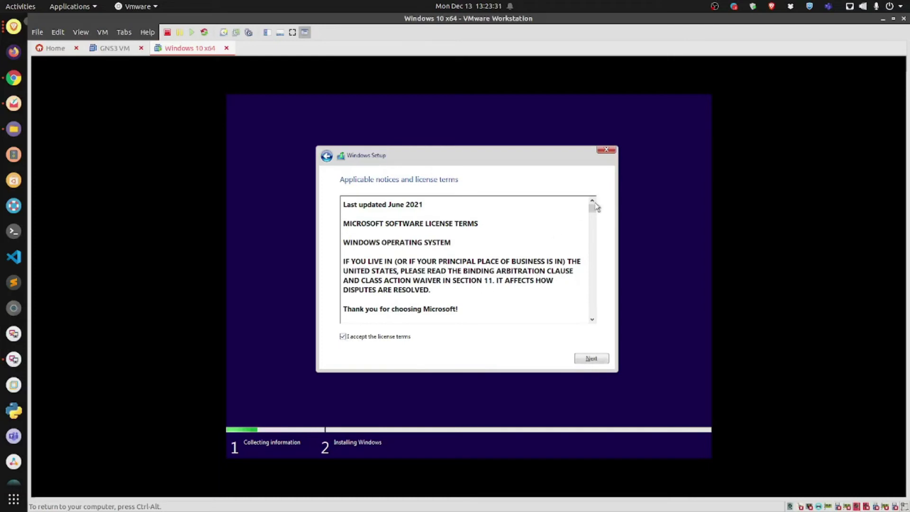
click(598, 362)
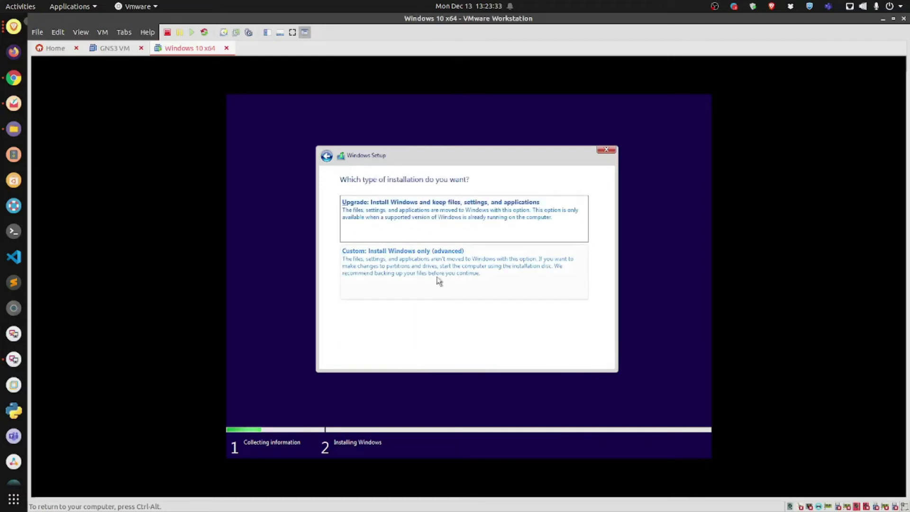
click(400, 264)
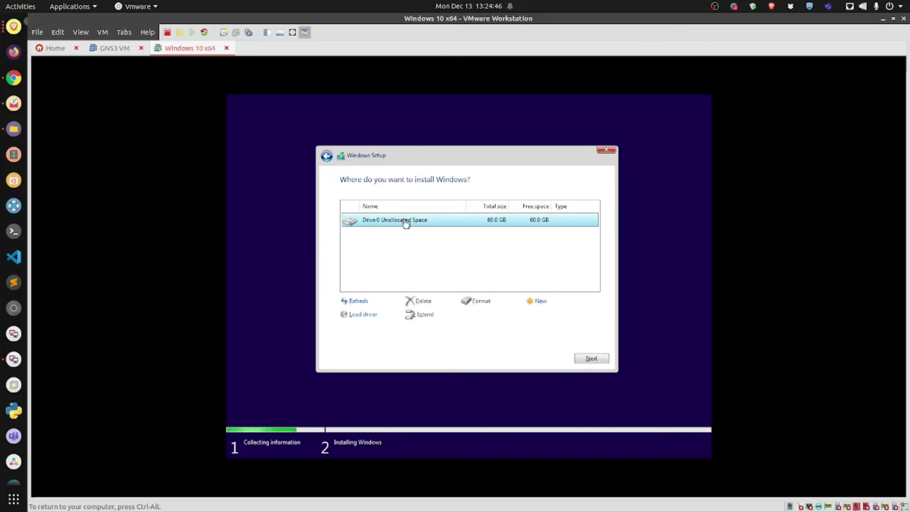
- Install Windows onto Drive 0 Unallocated Space, releasing input from the VM while files copy
click(593, 359)
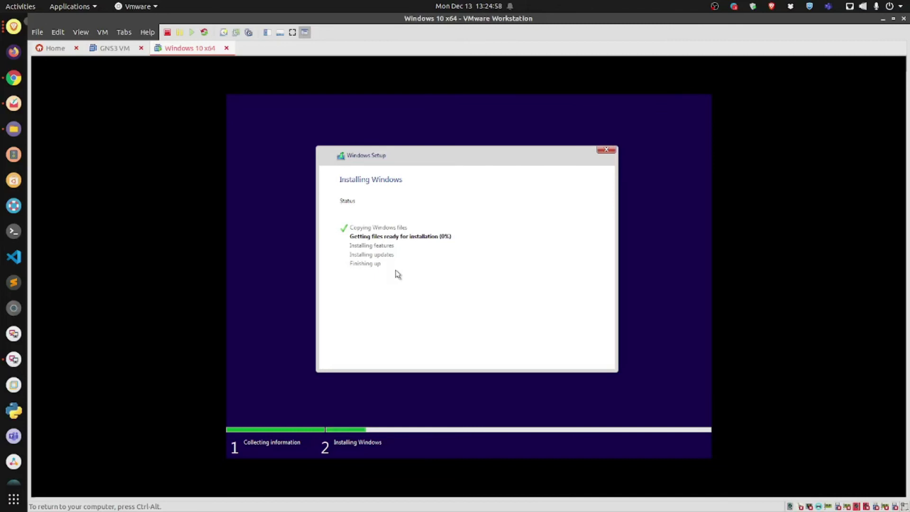
key(ctrl+alt)
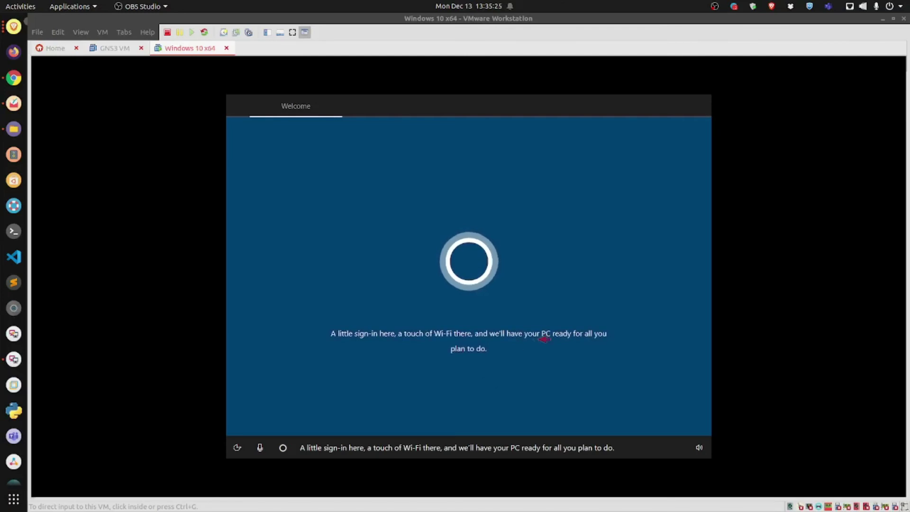
- Turn the speaker volume down to 22 and mute the setup assistant's voice input
click(542, 338)
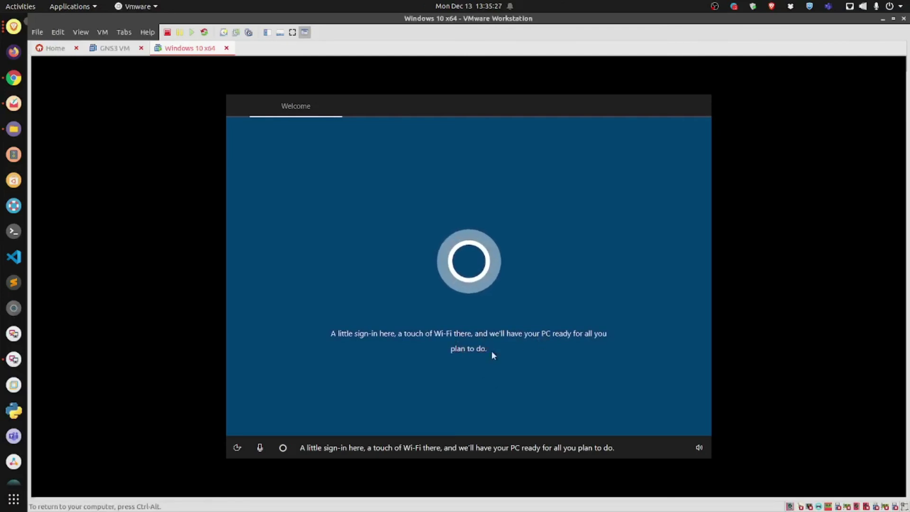
click(700, 447)
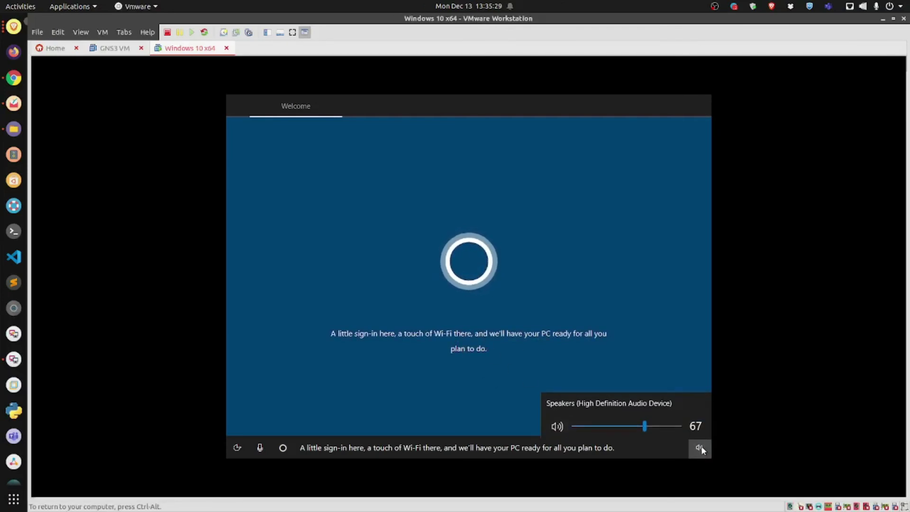
drag(646, 426, 599, 428)
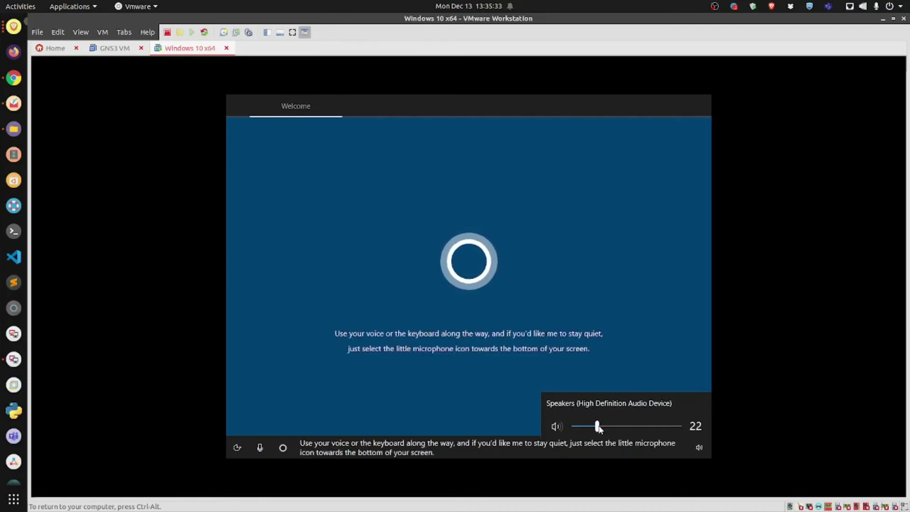
click(585, 276)
click(259, 448)
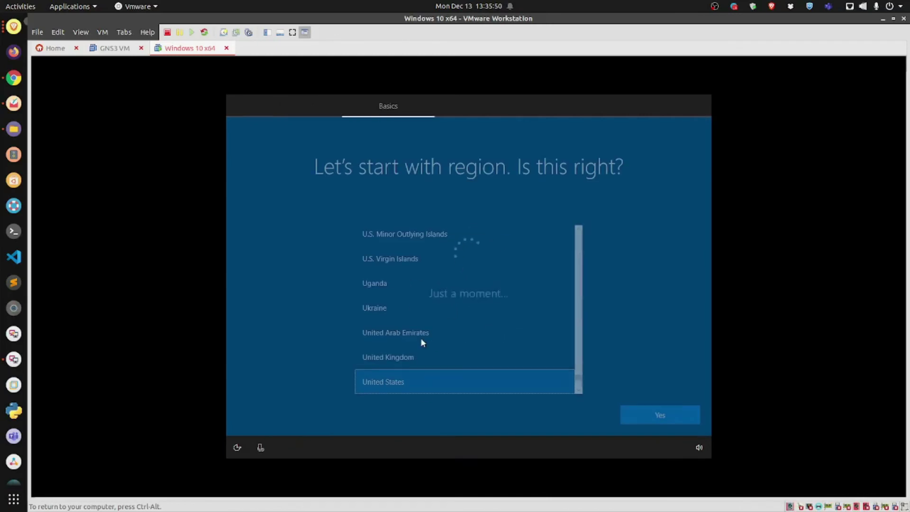
- Confirm United States as region and US keyboard, skipping a second keyboard layout
click(675, 414)
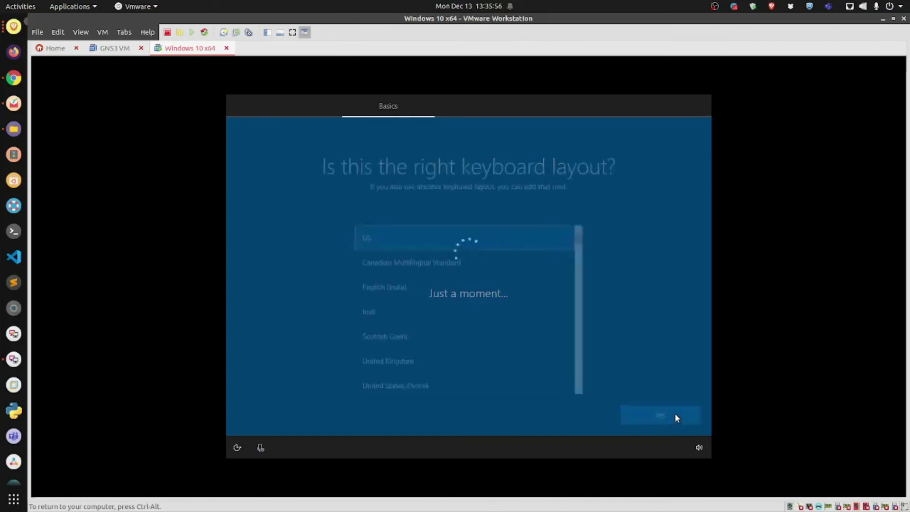
click(664, 413)
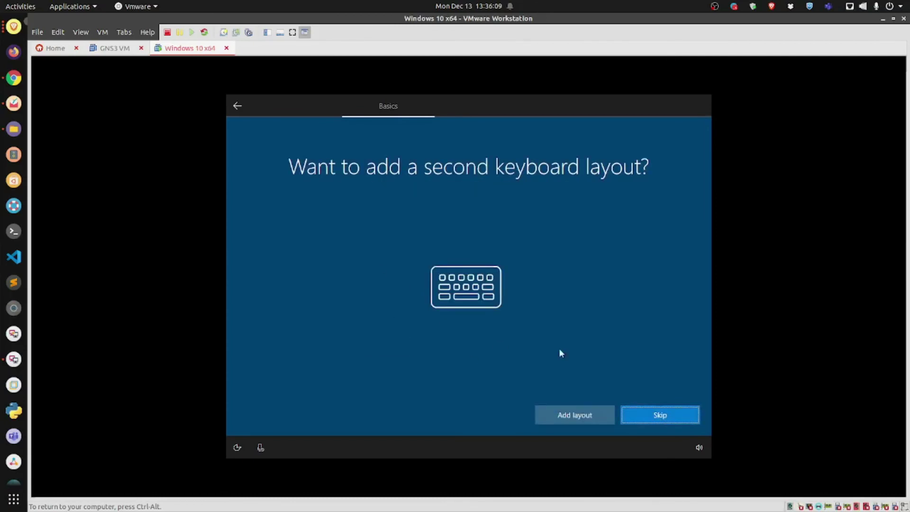
click(671, 415)
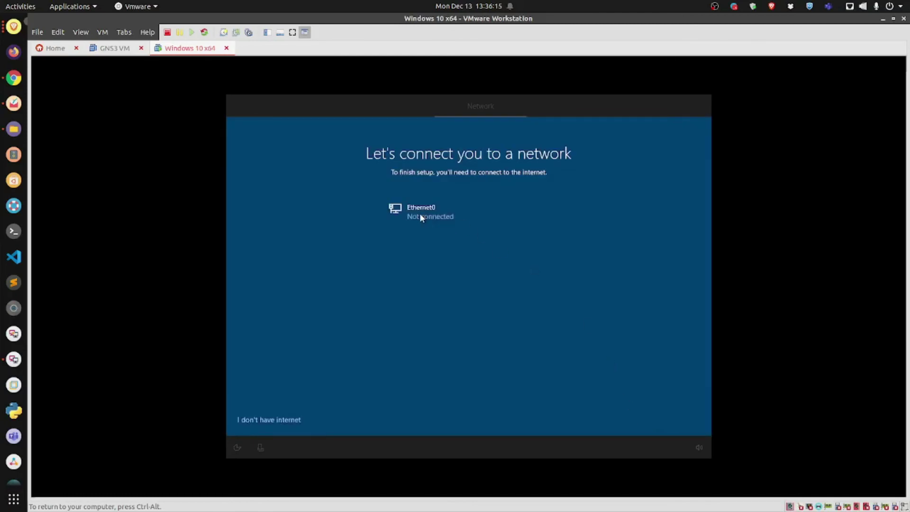
- Set the VM's Network Adapter to Bridged, connect the NIC, and continue past the network page
click(817, 506)
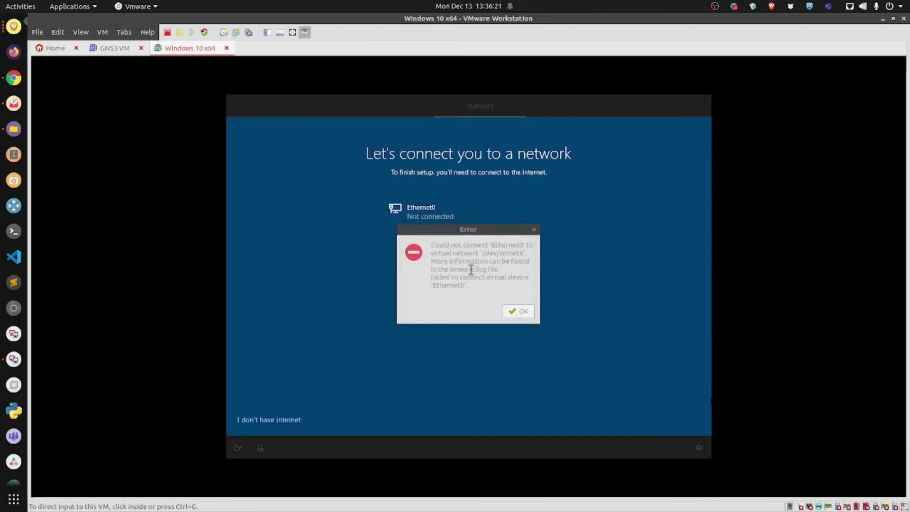
click(517, 311)
click(103, 32)
click(119, 159)
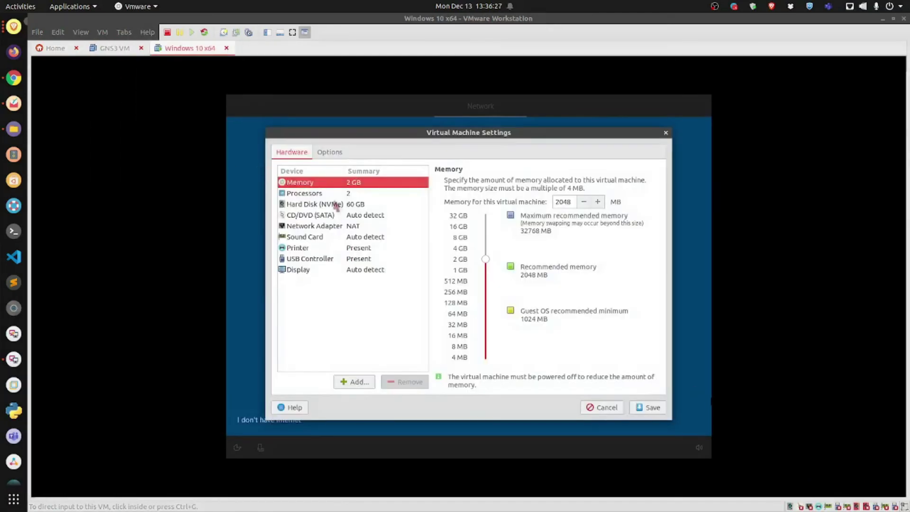
click(332, 225)
click(446, 218)
click(649, 409)
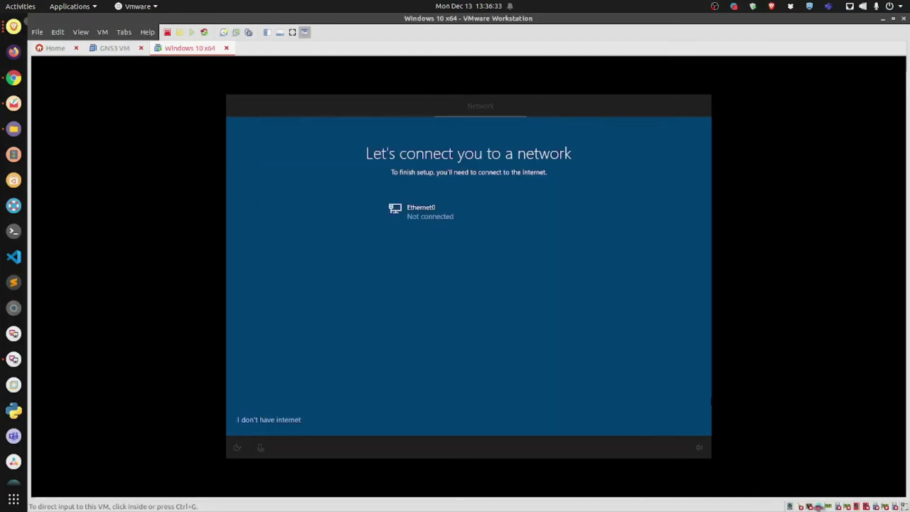
click(818, 506)
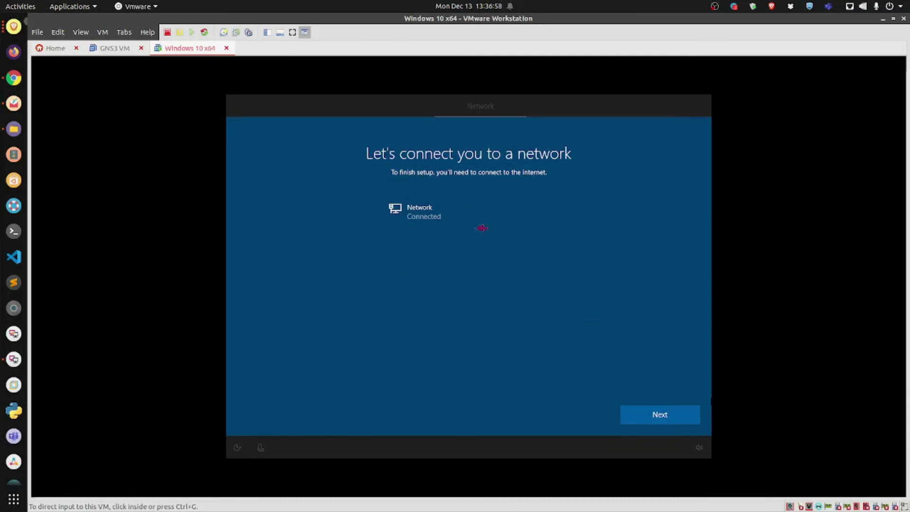
click(664, 414)
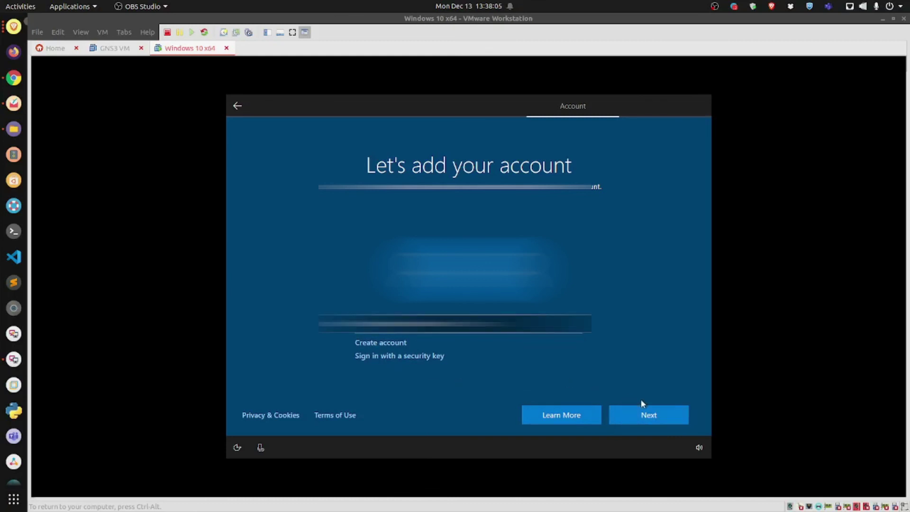
- Sign in with the account e-mail, then create and confirm a four-digit sign-in PIN
click(664, 415)
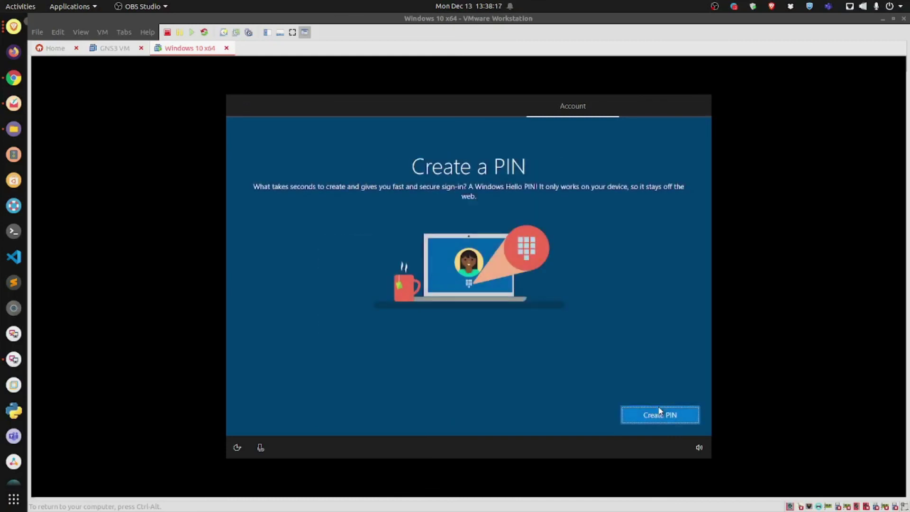
click(657, 415)
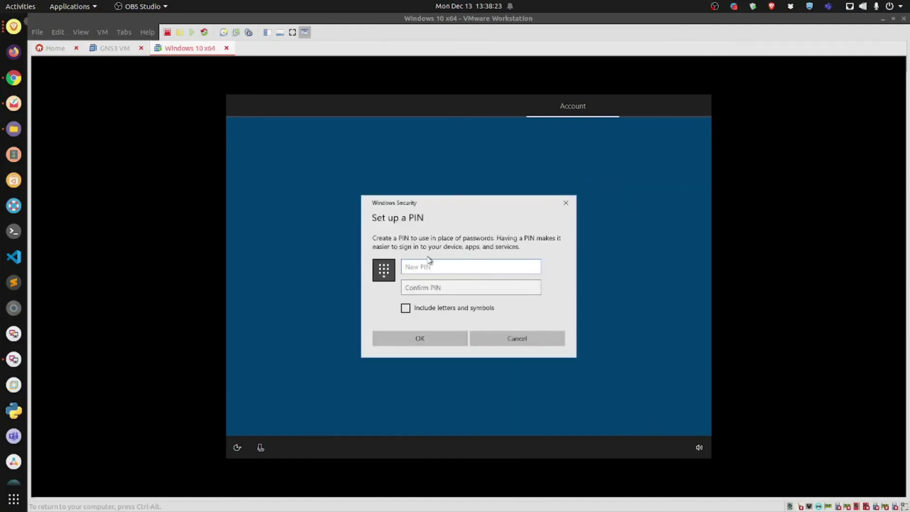
key(Tab)
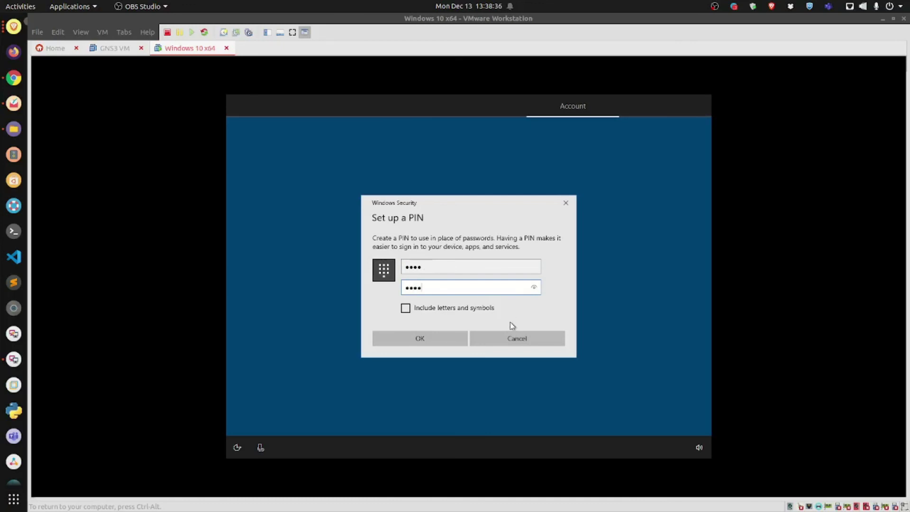
click(443, 340)
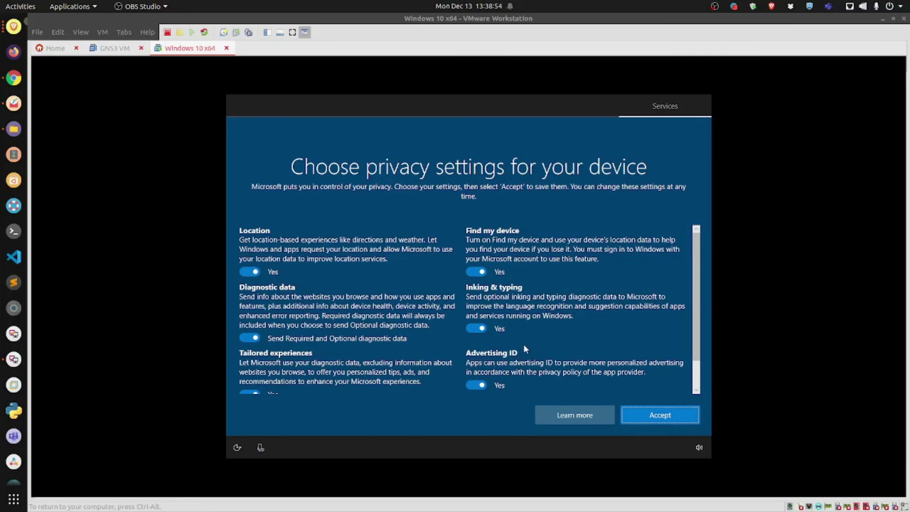
- Accept privacy defaults, skip customization, and decline Android linking, OneDrive backup and the Microsoft 365 trial
click(659, 412)
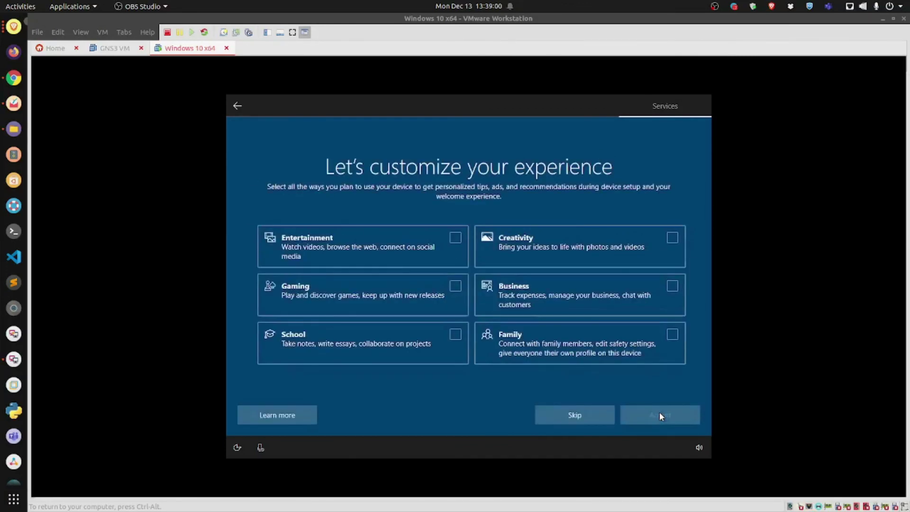
click(570, 417)
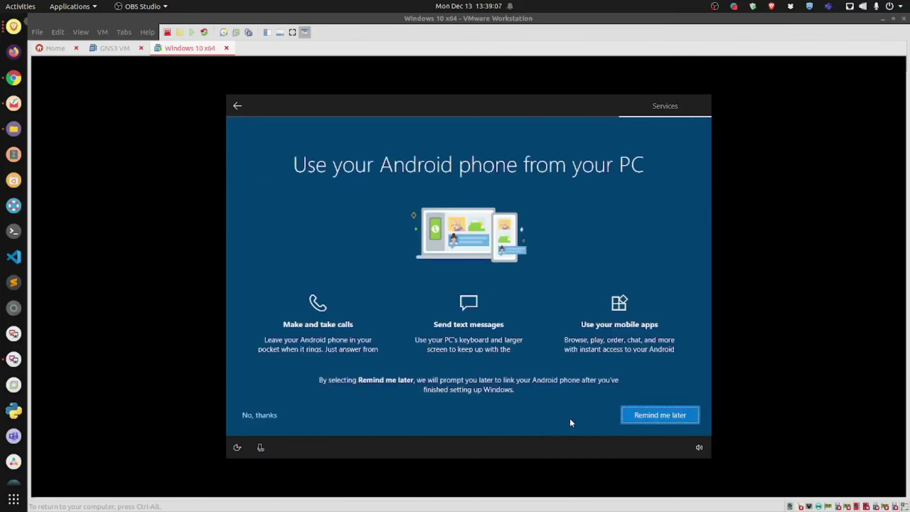
click(267, 414)
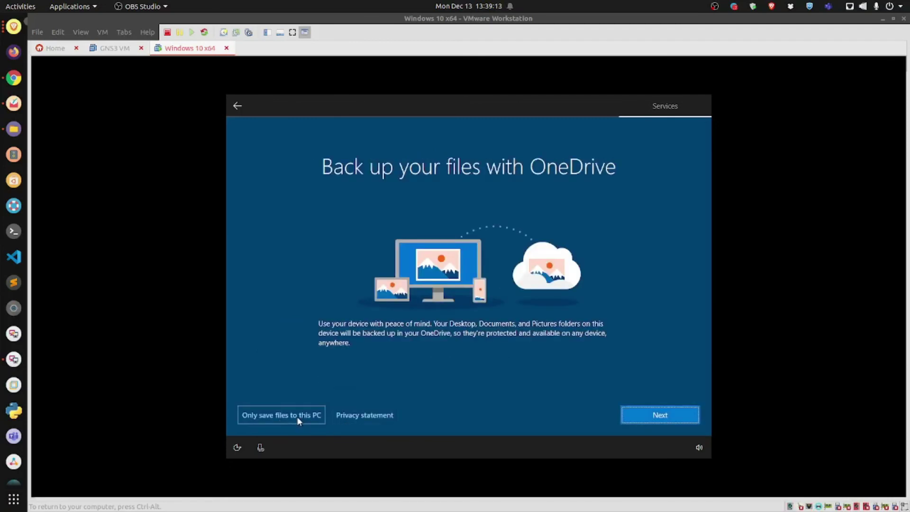
click(297, 416)
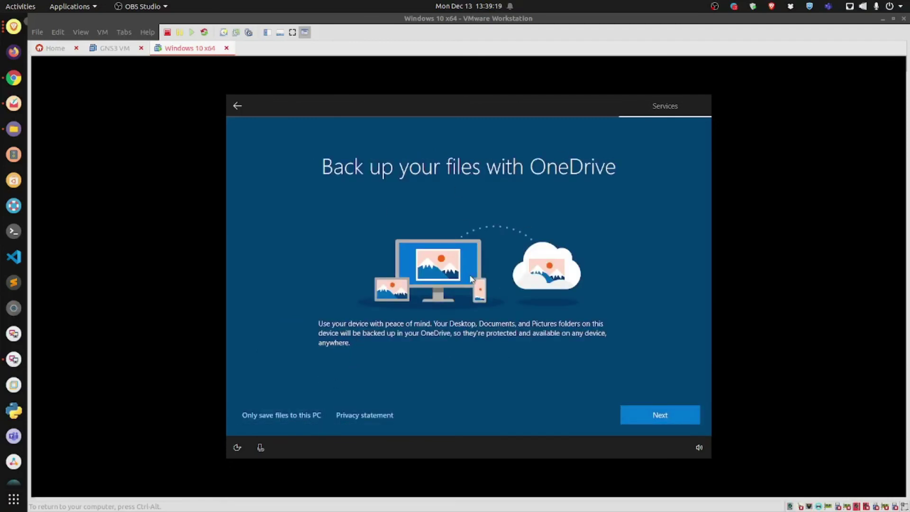
click(276, 414)
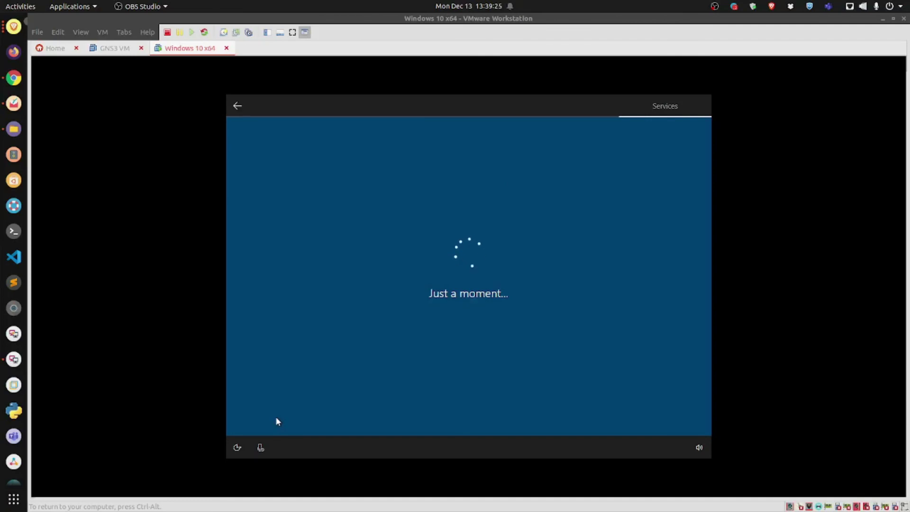
click(565, 417)
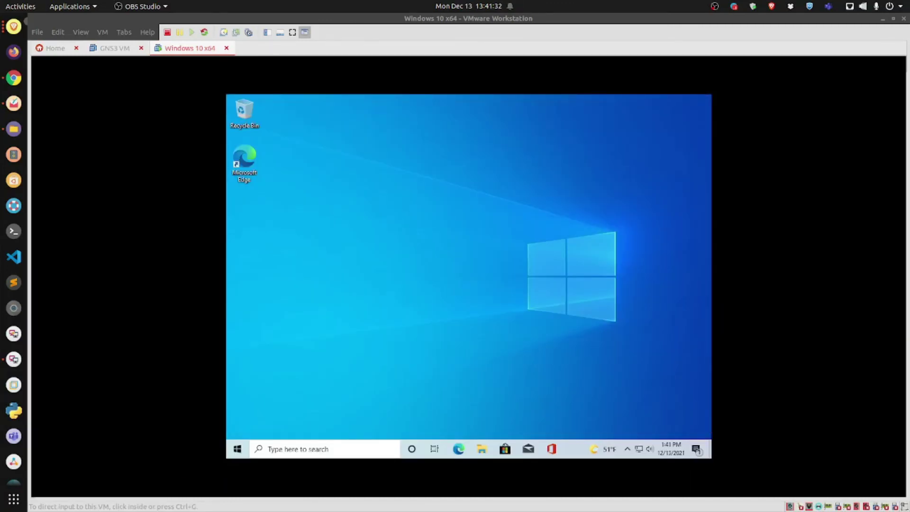
click(271, 346)
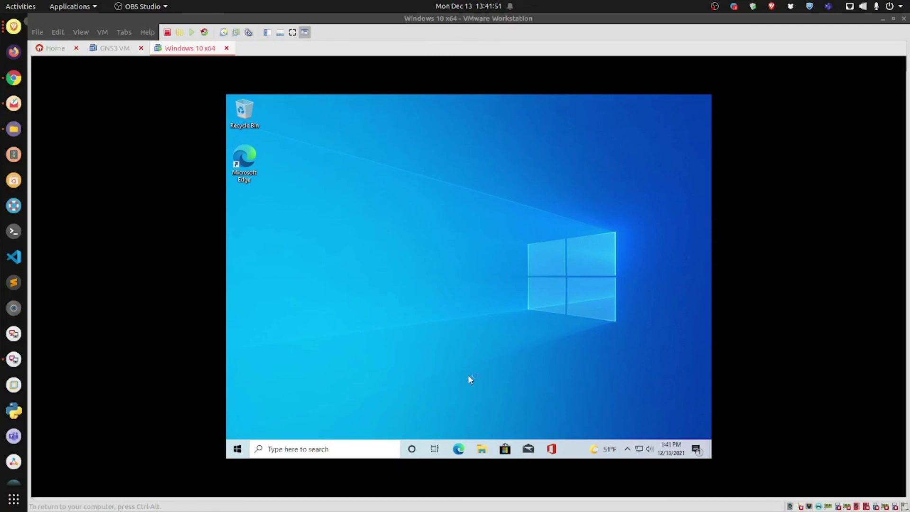
key(ctrl+alt)
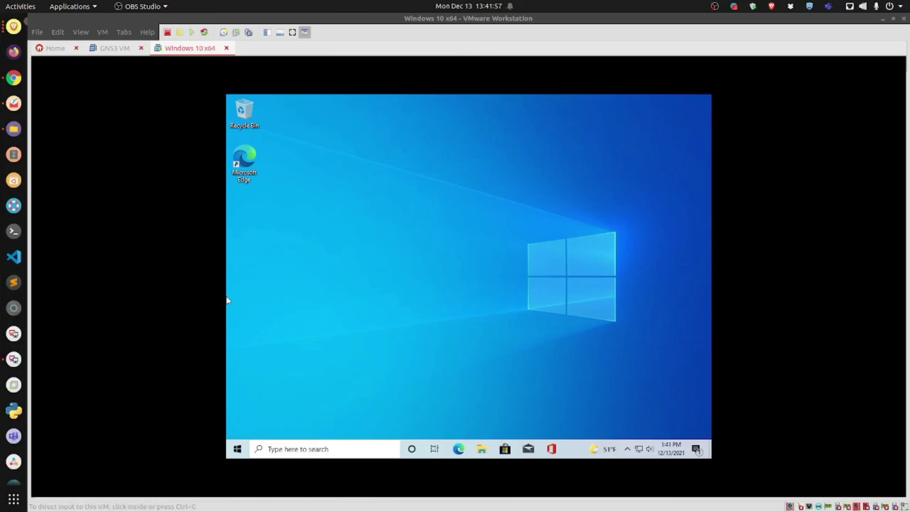